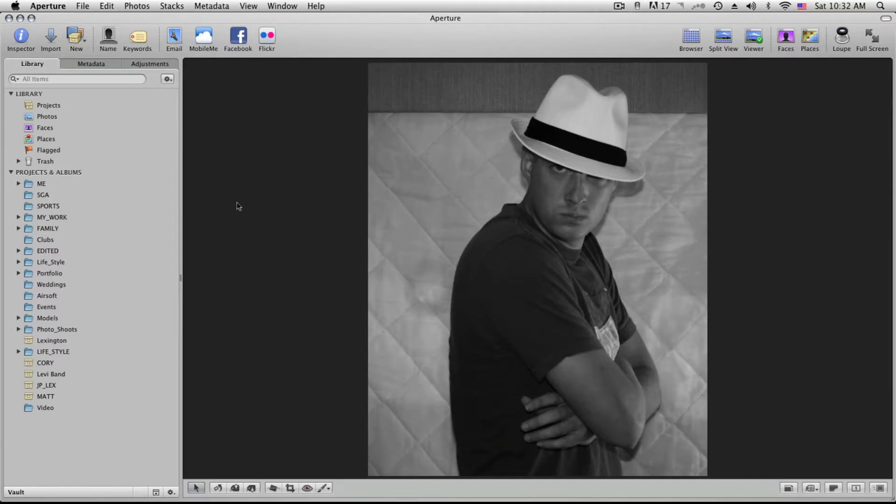
Open the import view and compare the contents of the EOS_DIGITAL card and the UNTITLED mass storage device
{"action": "left_click", "coordinate": [51, 39]}
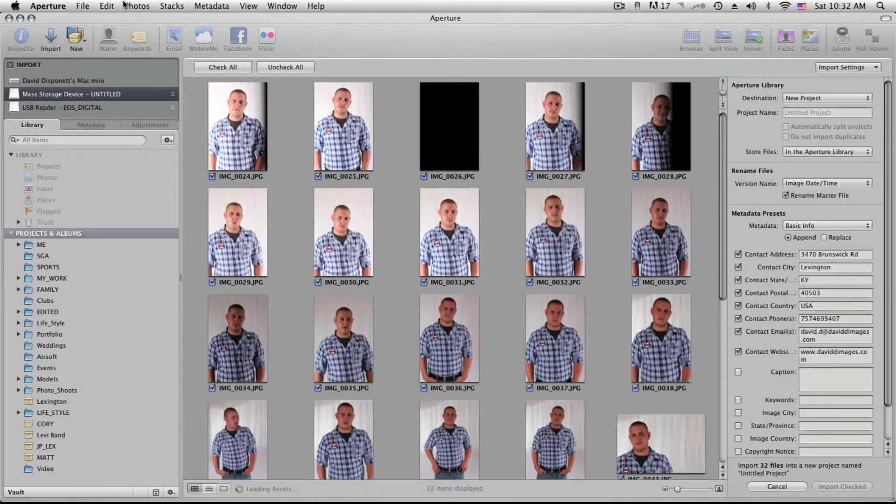
{"action": "left_click", "coordinate": [76, 110]}
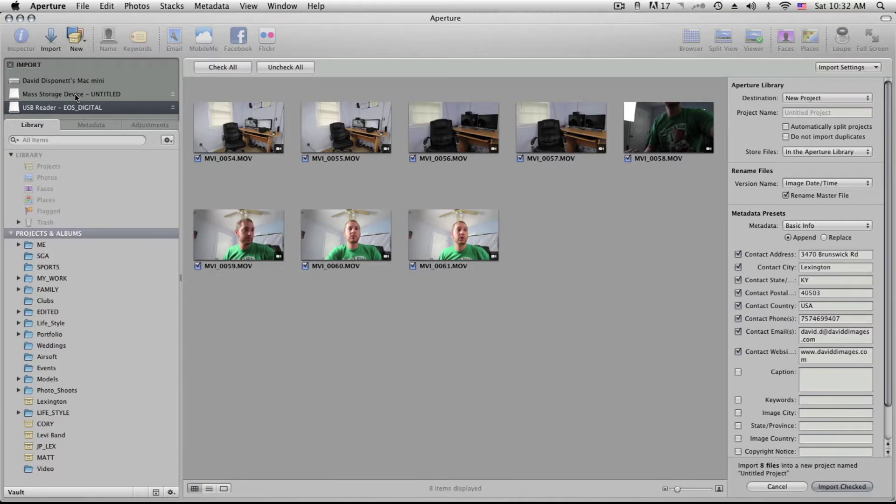
{"action": "left_click", "coordinate": [74, 94]}
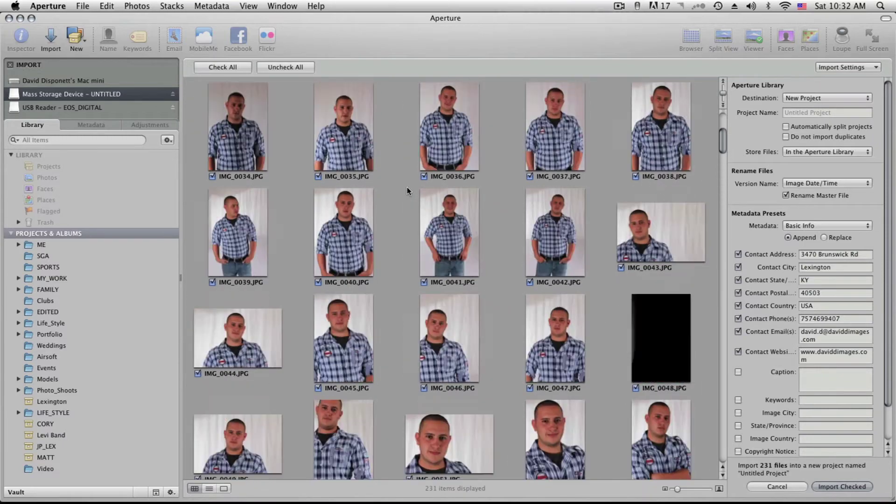
Uncheck all photos on the UNTITLED device and check only IMG_0029 through IMG_0041 for import
{"action": "left_click", "coordinate": [285, 67]}
{"action": "left_click", "coordinate": [230, 143]}
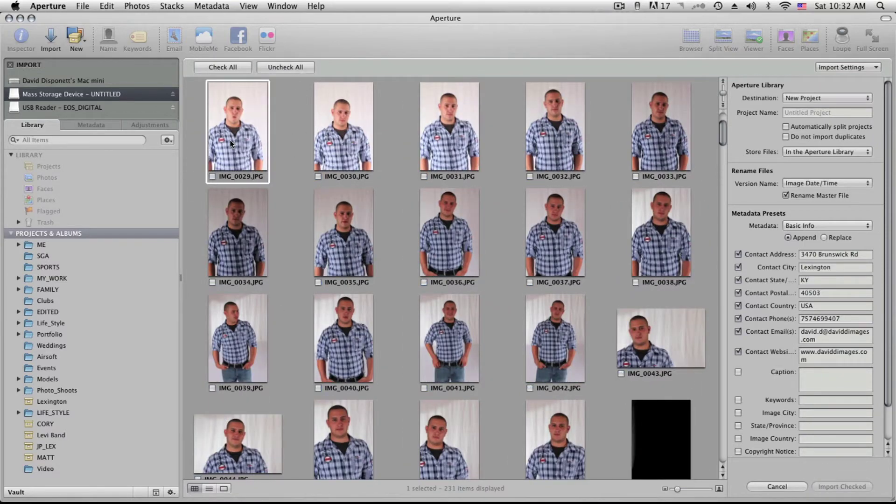
{"action": "left_click", "coordinate": [446, 356], "text": "shift"}
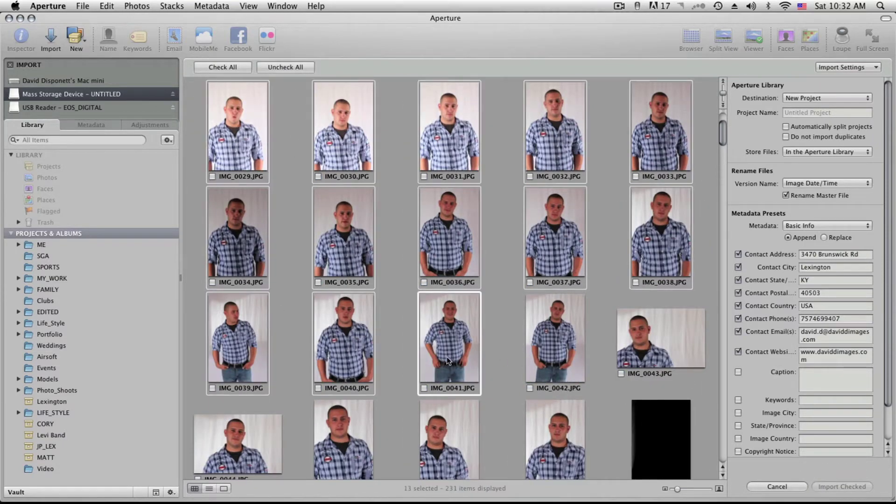
{"action": "mouse_move", "coordinate": [447, 356]}
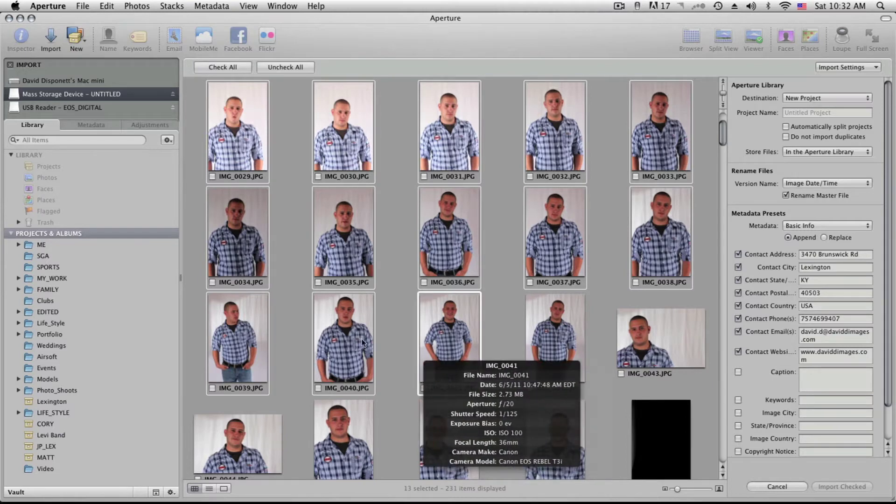
{"action": "left_click", "coordinate": [318, 282]}
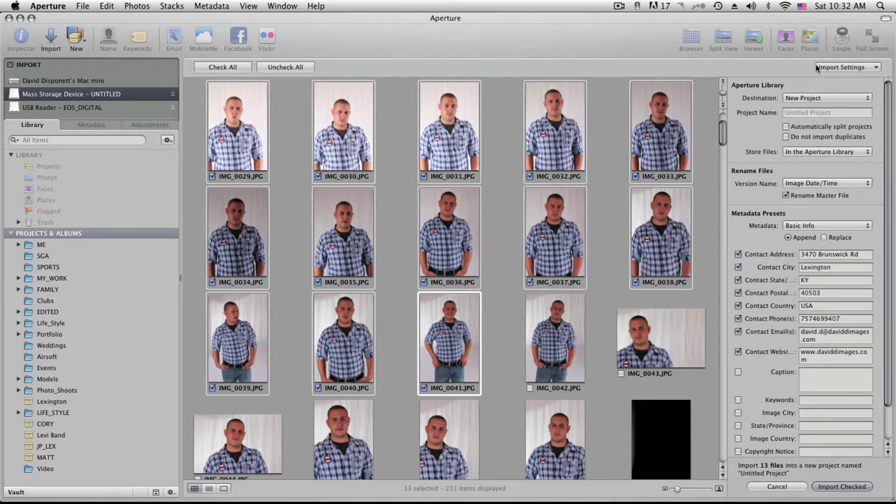
Add the Adjustment Presets section to the import settings and view its preset list, keeping None
{"action": "left_click", "coordinate": [838, 68]}
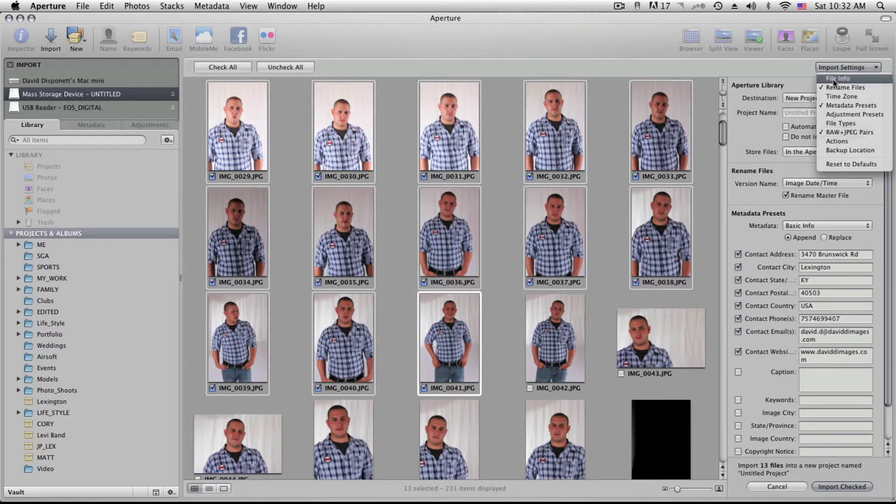
{"action": "left_click", "coordinate": [833, 116]}
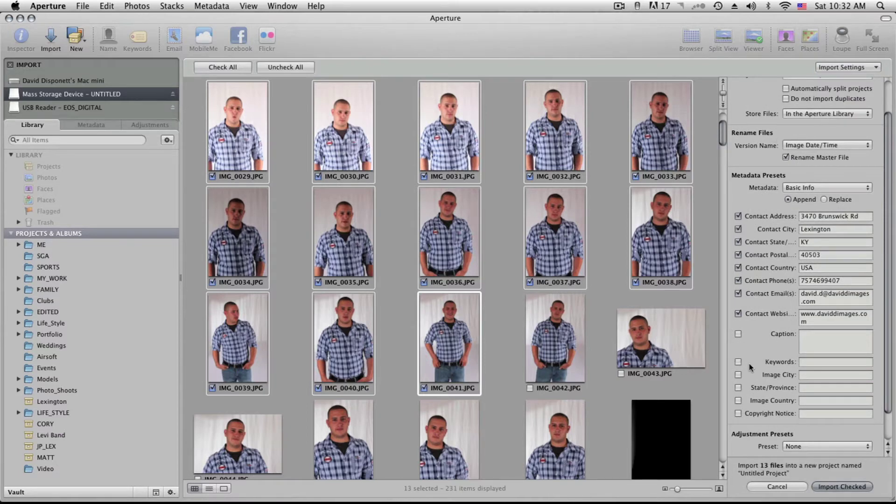
{"action": "scroll", "coordinate": [752, 421], "scroll_direction": "down", "scroll_amount": 2}
{"action": "left_click", "coordinate": [804, 416]}
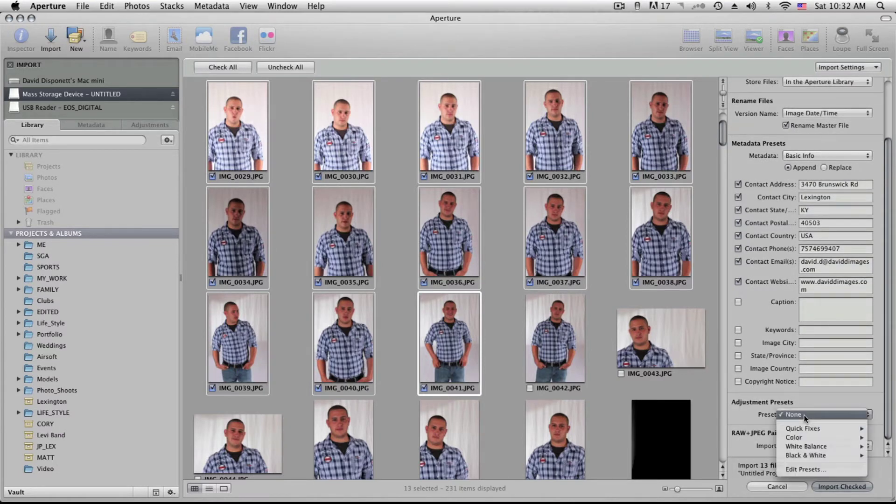
{"action": "mouse_move", "coordinate": [805, 454]}
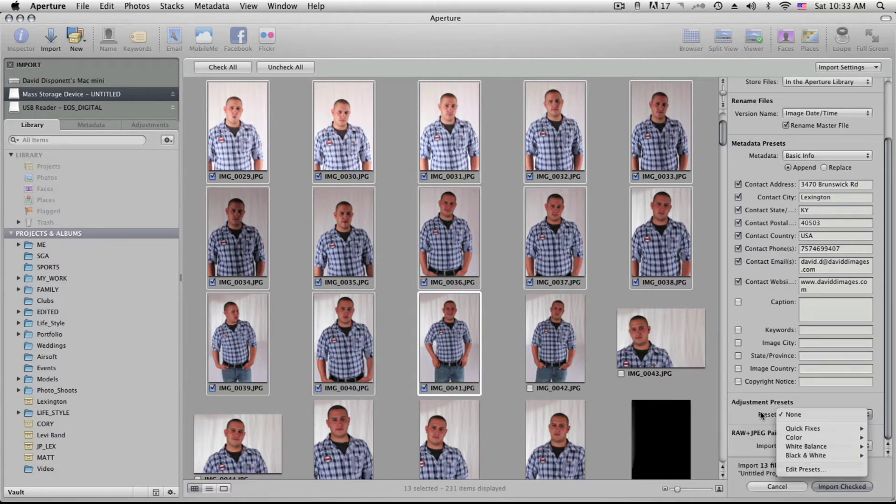
{"action": "left_click", "coordinate": [752, 410]}
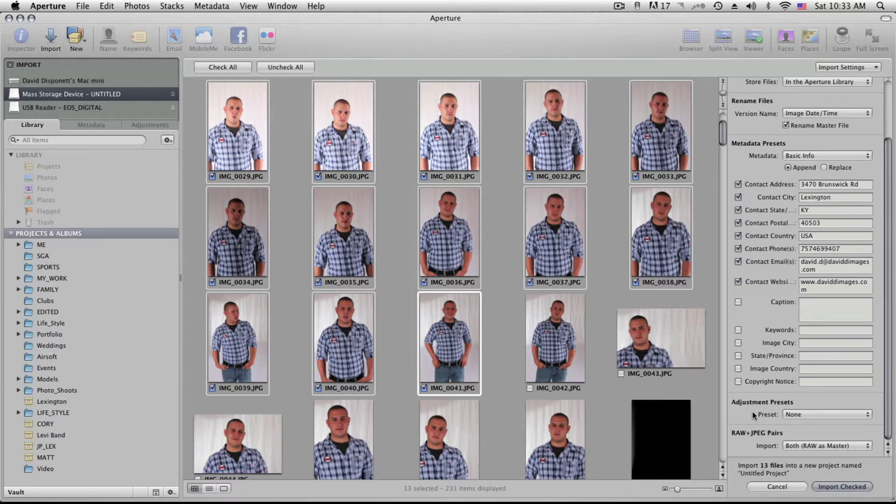
Browse the adjustment preset categories without choosing one, and remove the Adjustment Presets section from the import settings
{"action": "left_click", "coordinate": [794, 414]}
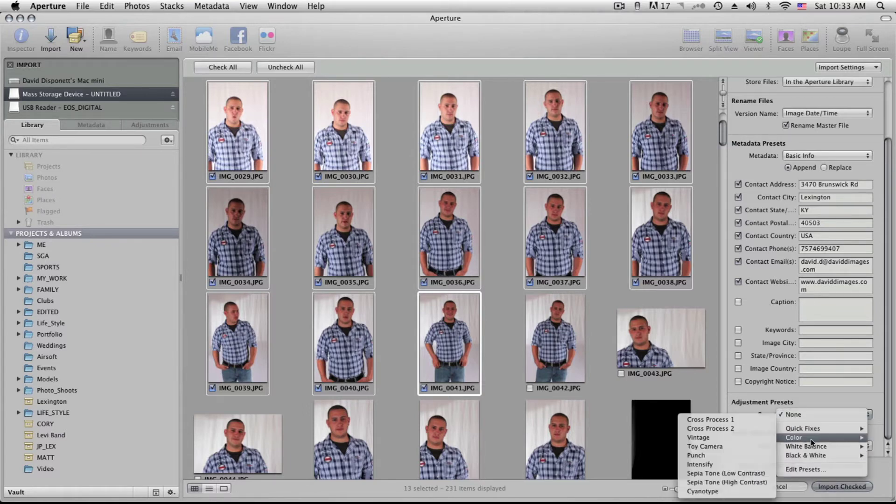
{"action": "mouse_move", "coordinate": [808, 455]}
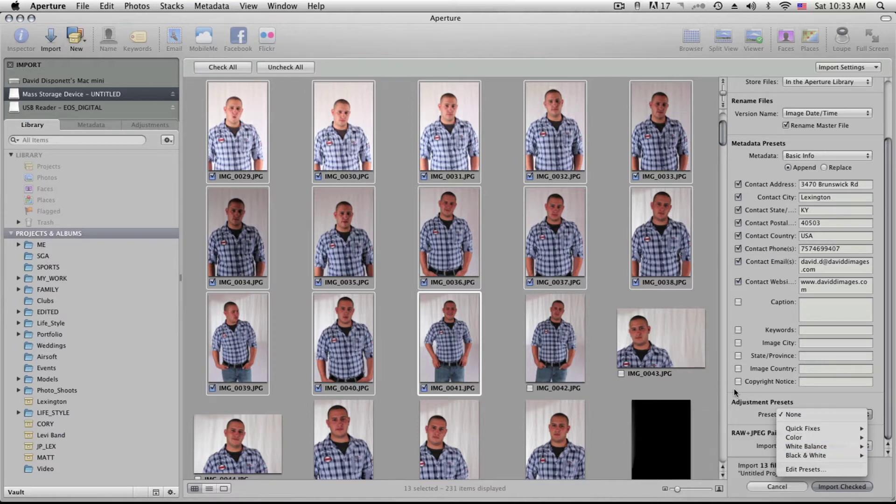
{"action": "left_click", "coordinate": [742, 405]}
{"action": "left_click", "coordinate": [834, 68]}
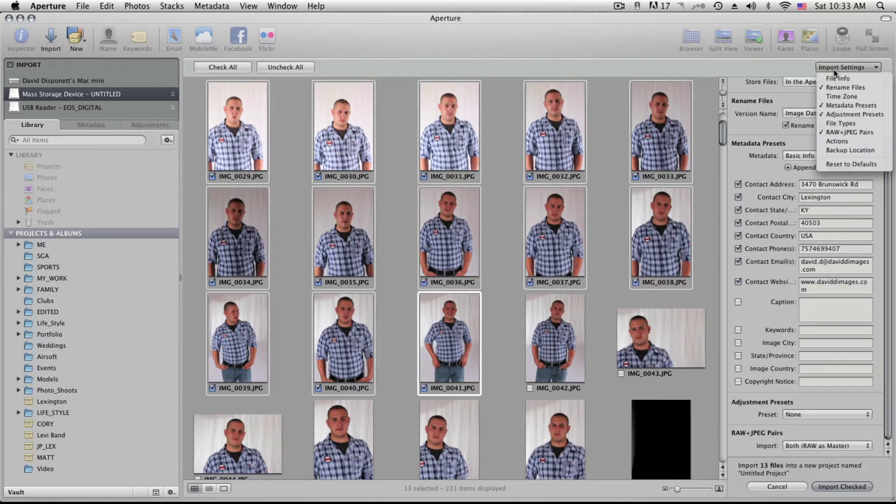
{"action": "left_click", "coordinate": [833, 115]}
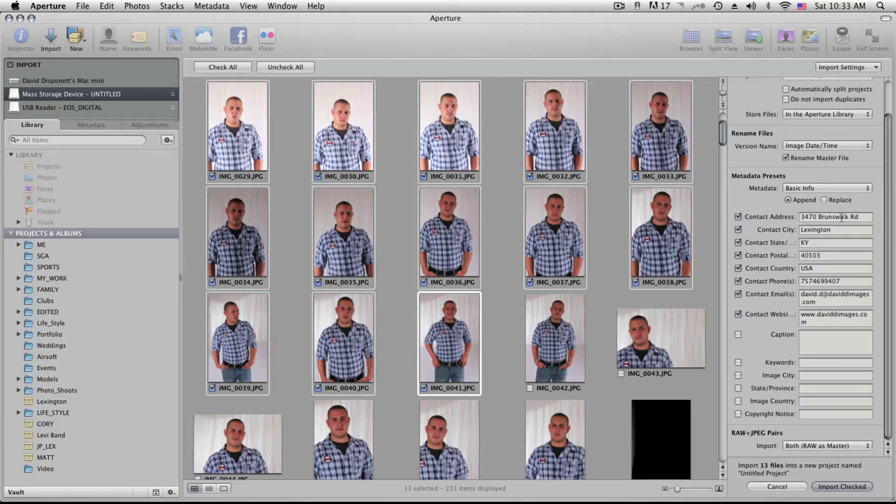
Review the contact address and phone fields of the Basic Info metadata preset without changing them
{"action": "left_click", "coordinate": [860, 220]}
{"action": "left_click", "coordinate": [814, 282]}
{"action": "left_click", "coordinate": [860, 281]}
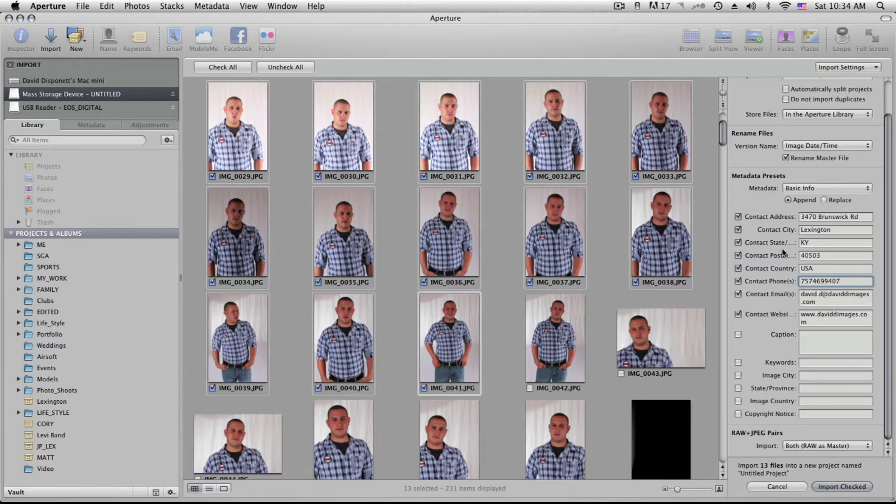
Go to the empty project name field and view the version naming options, keeping Image Date/Time
{"action": "scroll", "coordinate": [772, 137], "scroll_direction": "up", "scroll_amount": 3}
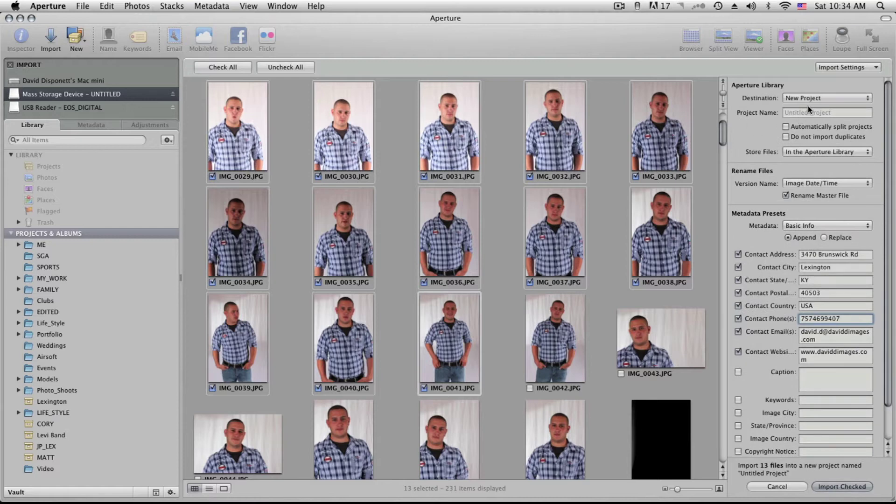
{"action": "left_click", "coordinate": [793, 113]}
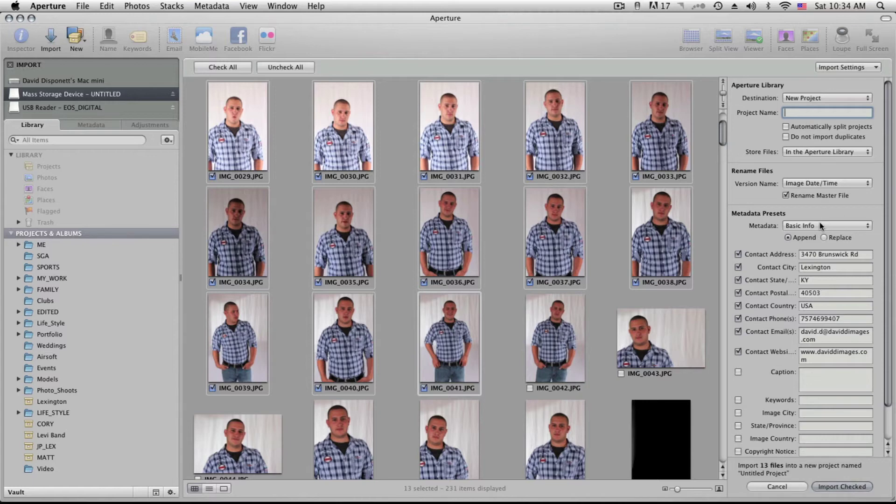
{"action": "left_click", "coordinate": [807, 183]}
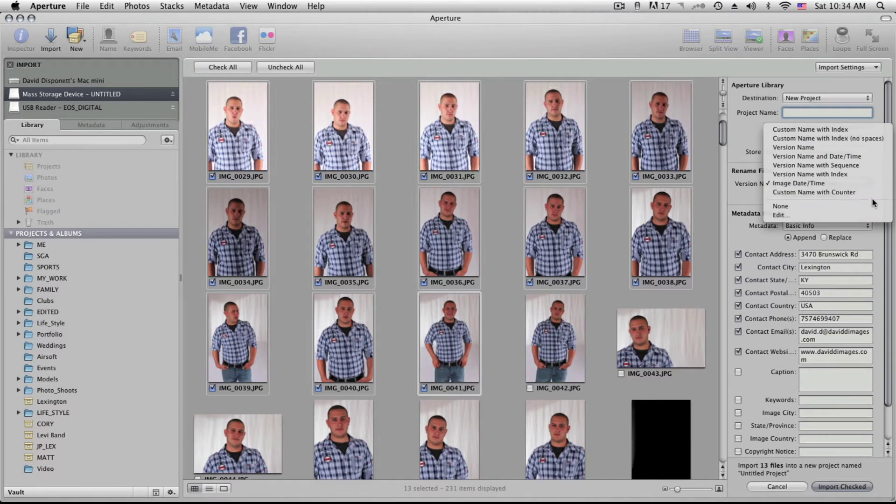
{"action": "left_click", "coordinate": [748, 189]}
View the import options for RAW+JPEG pairs, keeping Both (RAW as Master)
{"action": "scroll", "coordinate": [805, 276], "scroll_direction": "down", "scroll_amount": 3}
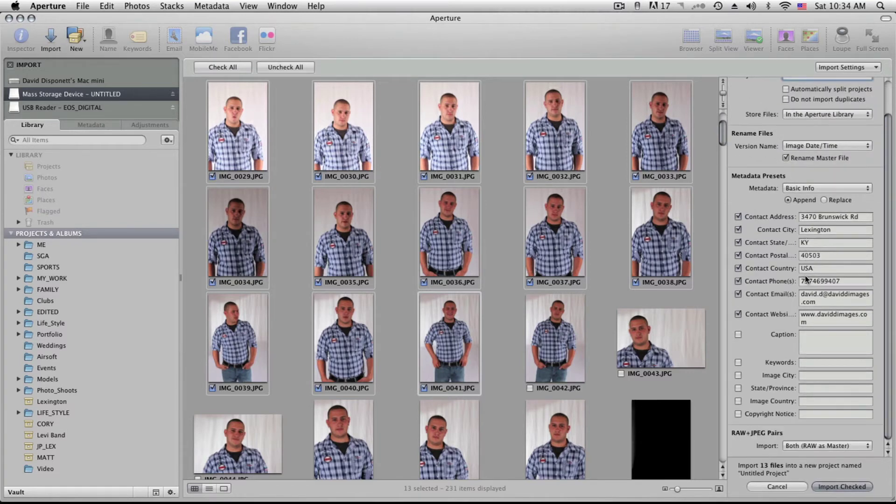
{"action": "left_click", "coordinate": [811, 447]}
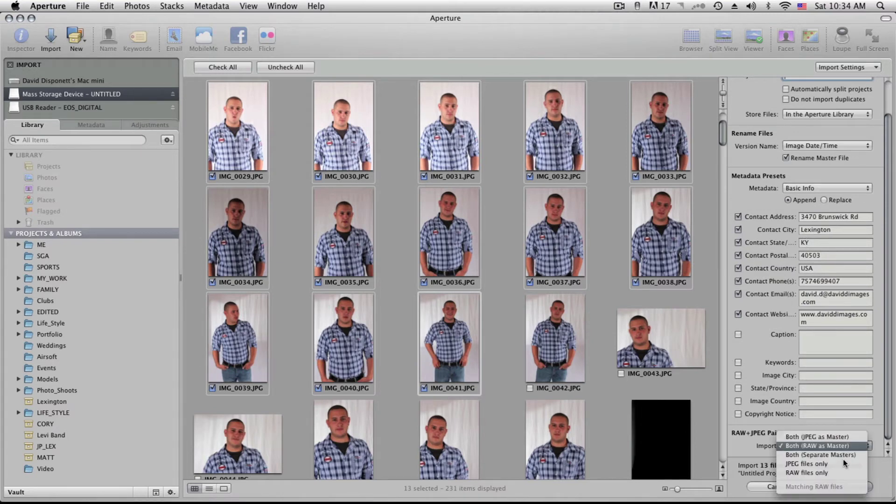
{"action": "left_click", "coordinate": [746, 447]}
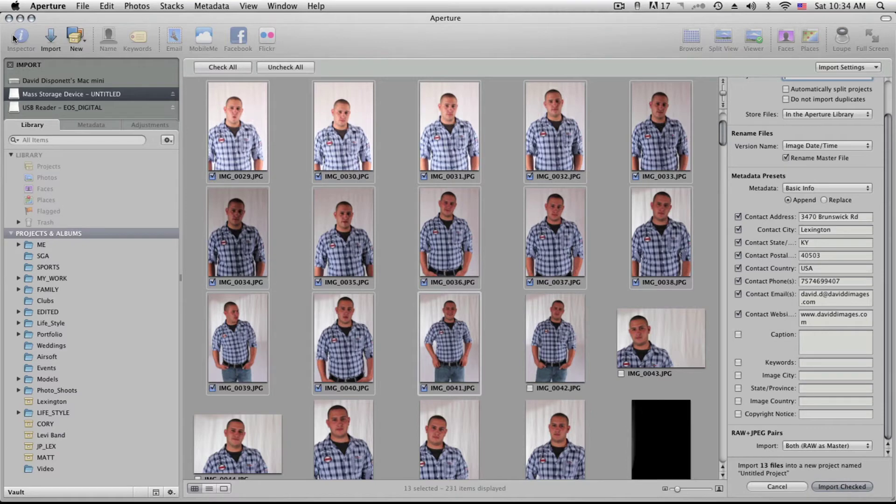
Close the import view without importing and display all projects in the library
{"action": "left_click", "coordinate": [51, 37]}
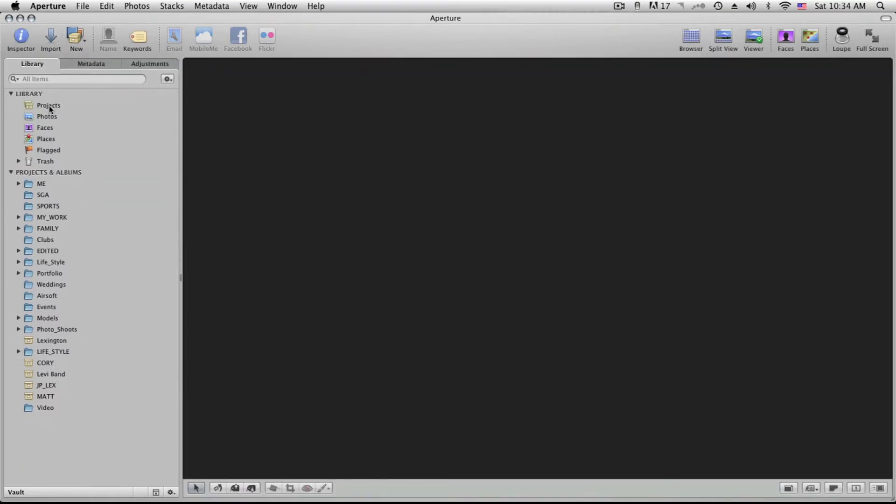
{"action": "left_click", "coordinate": [49, 106]}
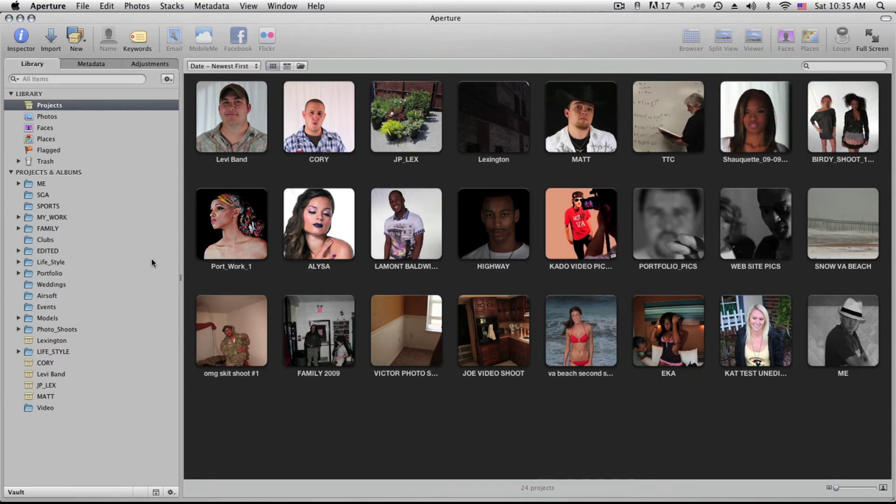
Expand the ME and MY_WORK folders in turn to check their contents, collapsing each one again
{"action": "left_click", "coordinate": [18, 184]}
{"action": "left_click", "coordinate": [19, 184]}
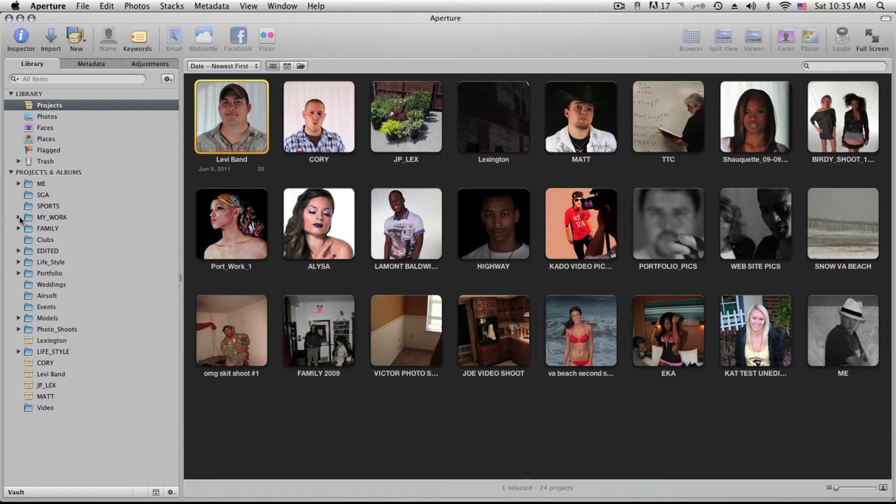
{"action": "left_click", "coordinate": [19, 217]}
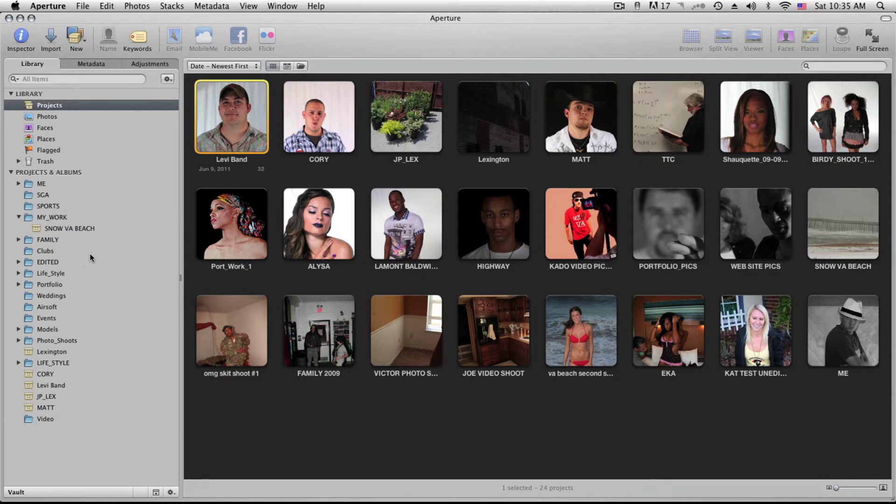
{"action": "left_click", "coordinate": [18, 217]}
Expand the EDITED folder, view both of its projects, and collapse the folder again
{"action": "left_click", "coordinate": [18, 251]}
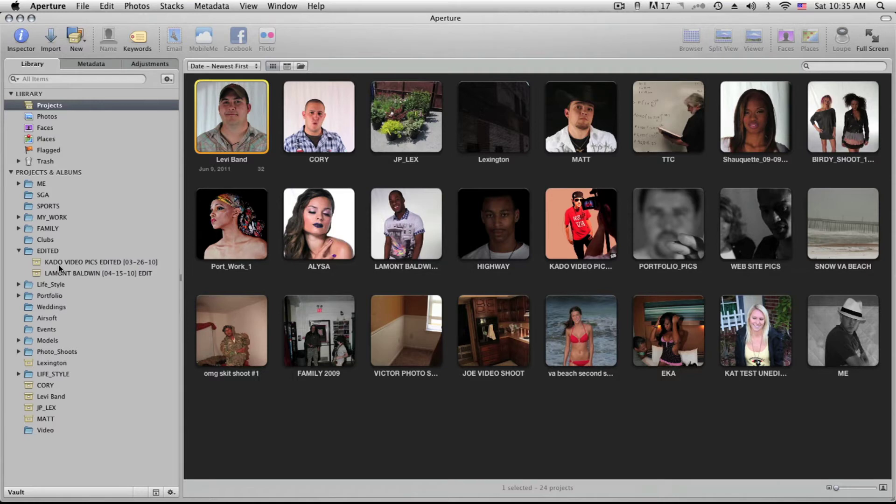
{"action": "left_click", "coordinate": [63, 271]}
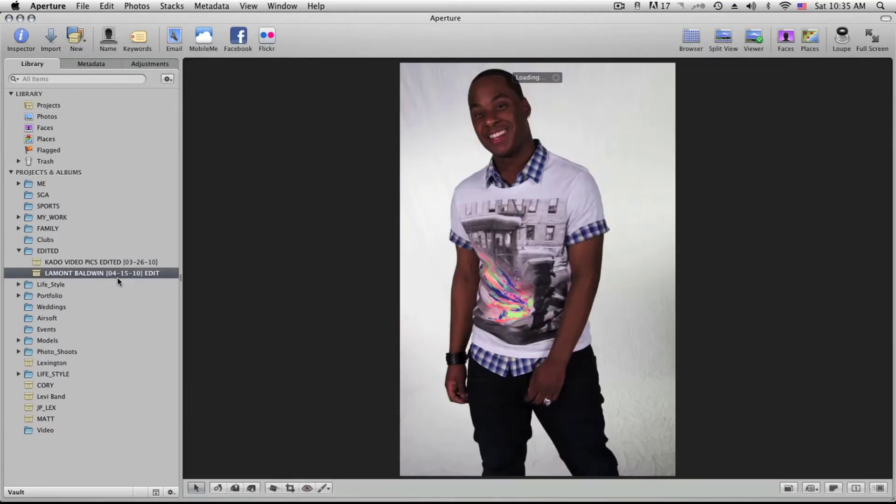
{"action": "left_click", "coordinate": [141, 262]}
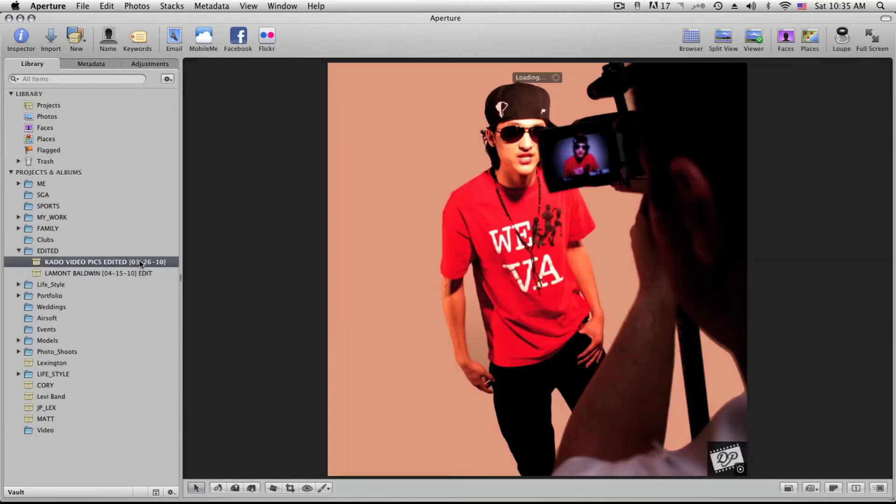
{"action": "left_click", "coordinate": [18, 251]}
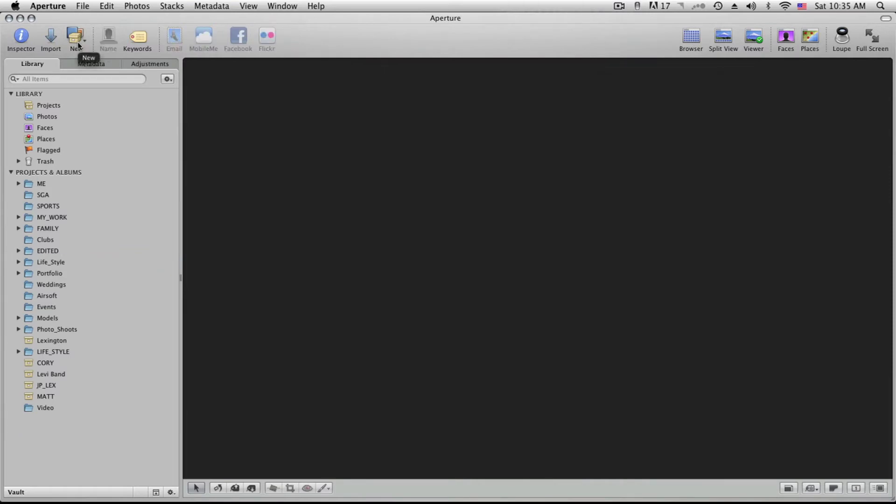
Select the ME folder and view the types of new library items available, such as Project, Folder and Album
{"action": "left_click", "coordinate": [46, 187]}
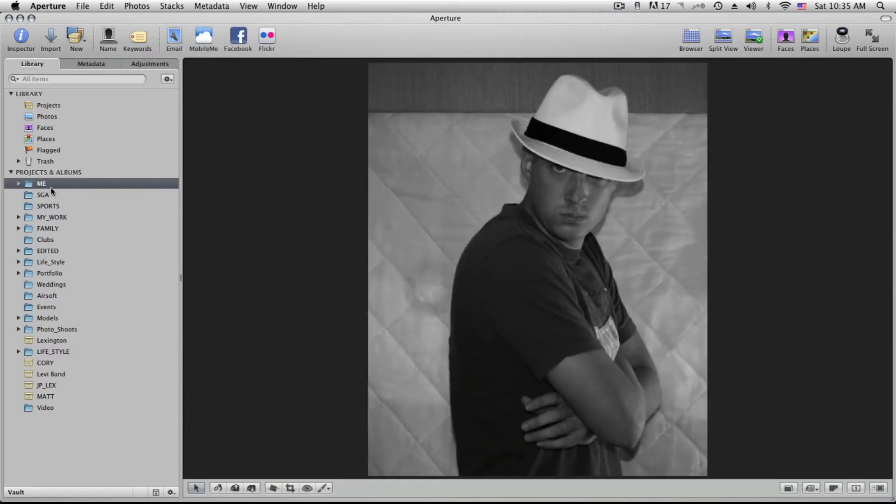
{"action": "left_click", "coordinate": [76, 37]}
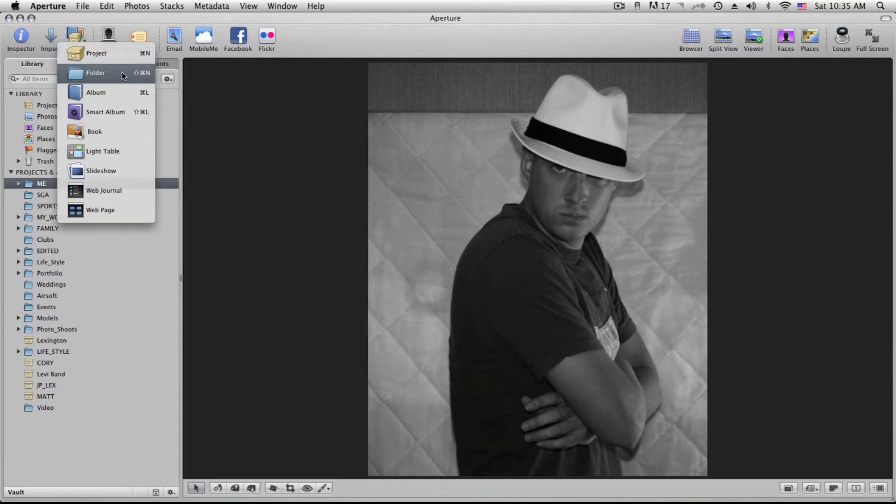
{"action": "left_click", "coordinate": [91, 78]}
{"action": "left_click", "coordinate": [110, 306]}
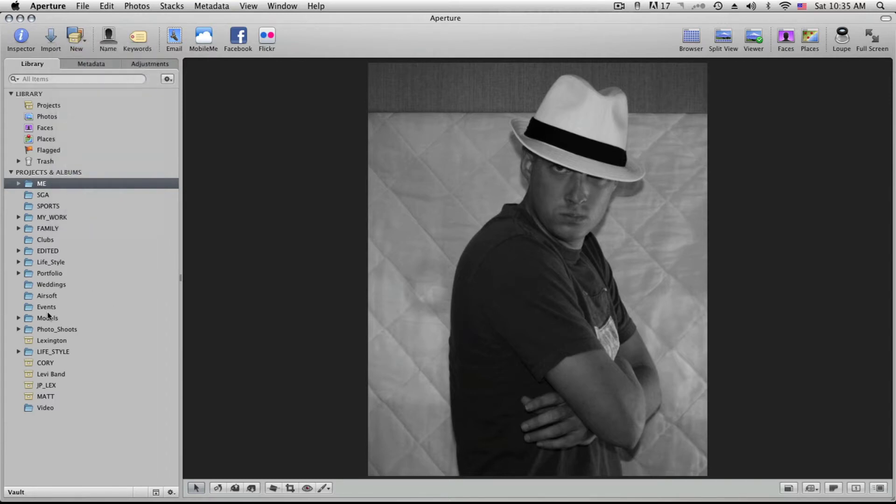
Expand the Models folder to view the projects inside it
{"action": "left_click", "coordinate": [18, 318]}
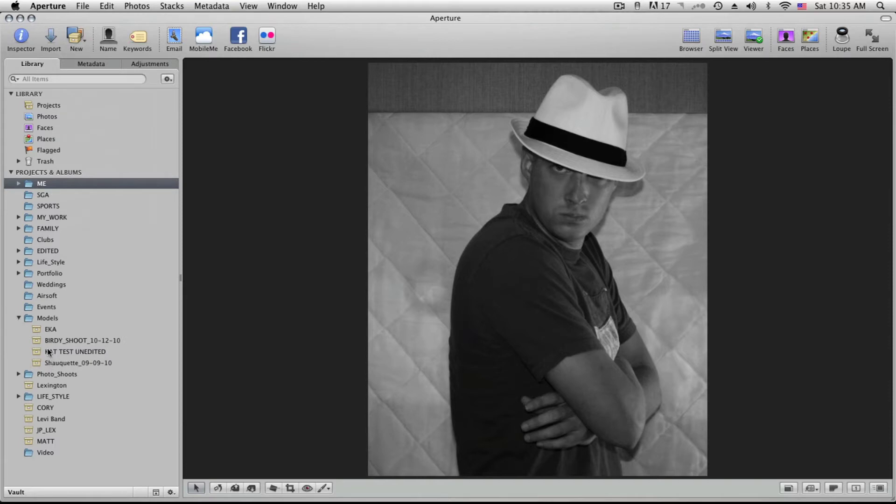
Collapse the Models folder and view the types of new library items available, without creating one
{"action": "left_click", "coordinate": [19, 317]}
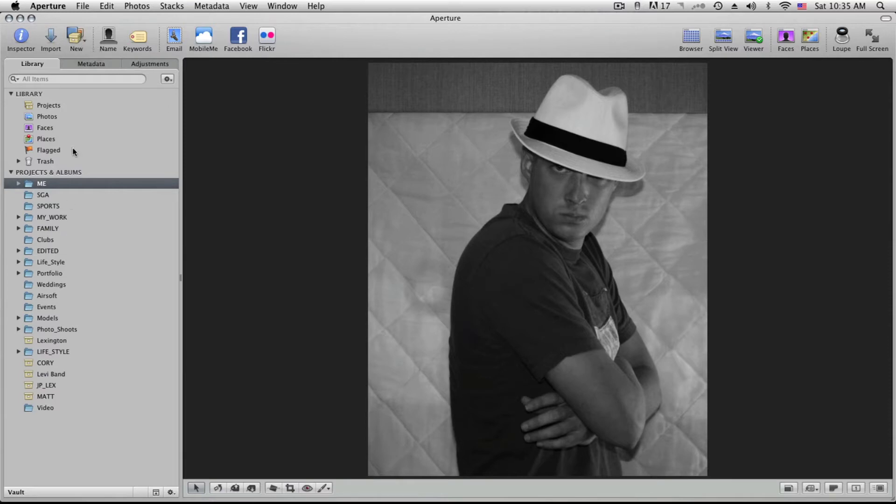
{"action": "left_click", "coordinate": [80, 40]}
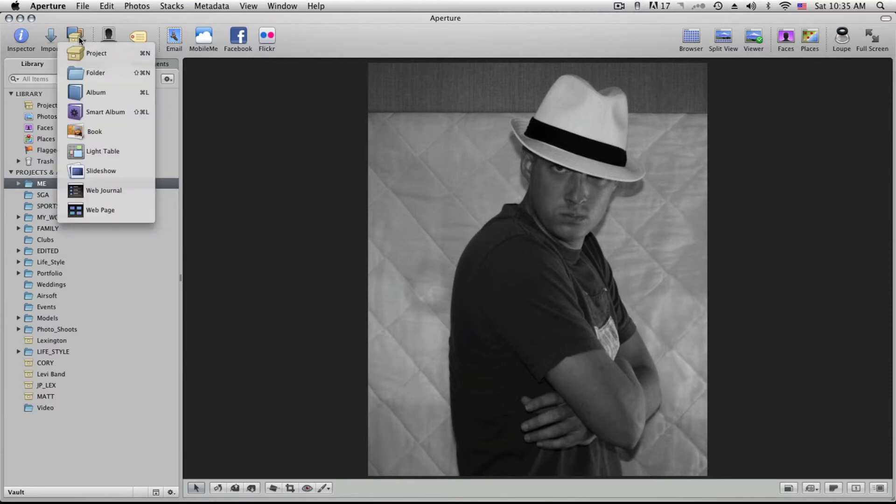
{"action": "left_click", "coordinate": [134, 400]}
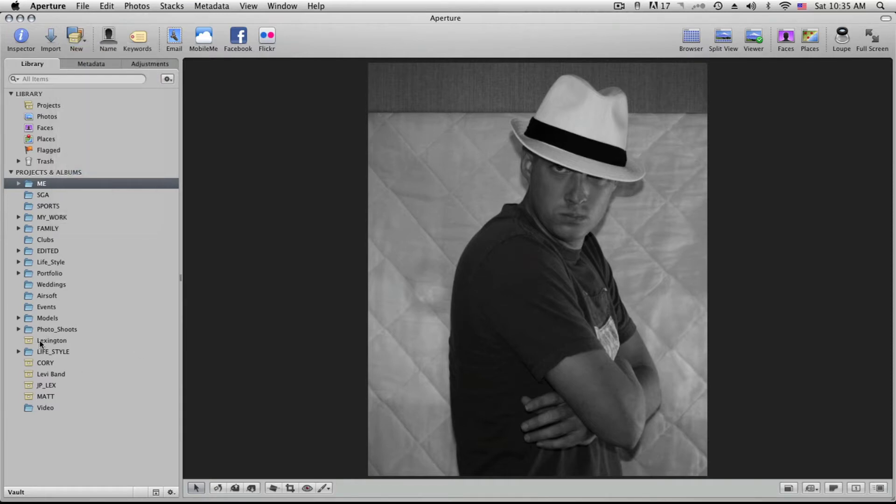
Reorder the Projects & Albums list, placing the Lexington project above ME and the Video folder above JP_LEX, with the Models folder collapsed
{"action": "left_click_drag", "start_coordinate": [41, 344], "coordinate": [56, 466]}
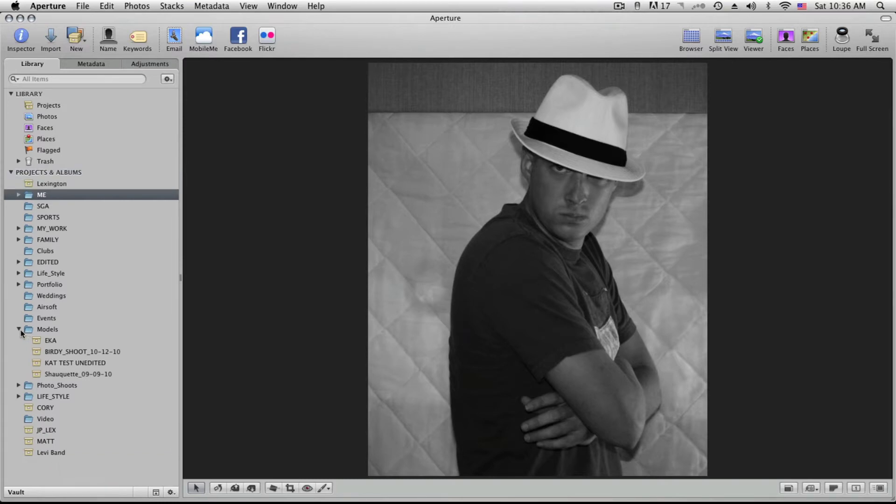
{"action": "left_click", "coordinate": [20, 329]}
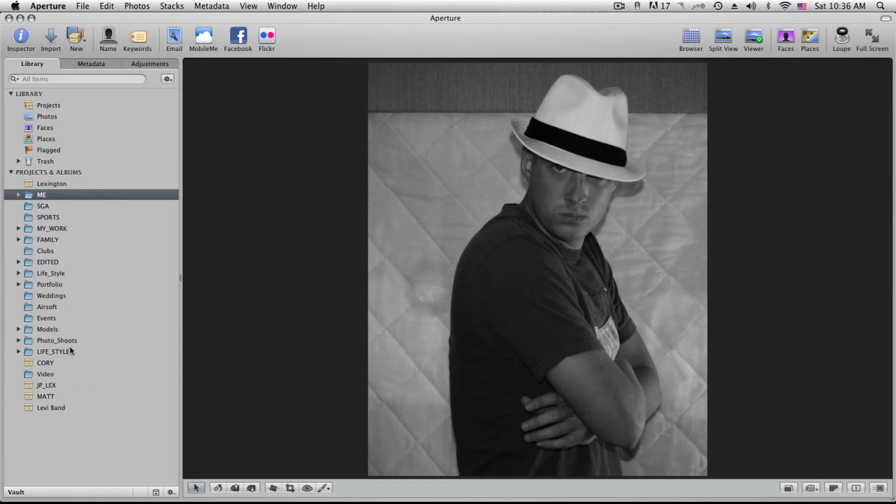
Bring up the Facebook login for publishing photos and view its required fields
{"action": "left_click", "coordinate": [243, 46]}
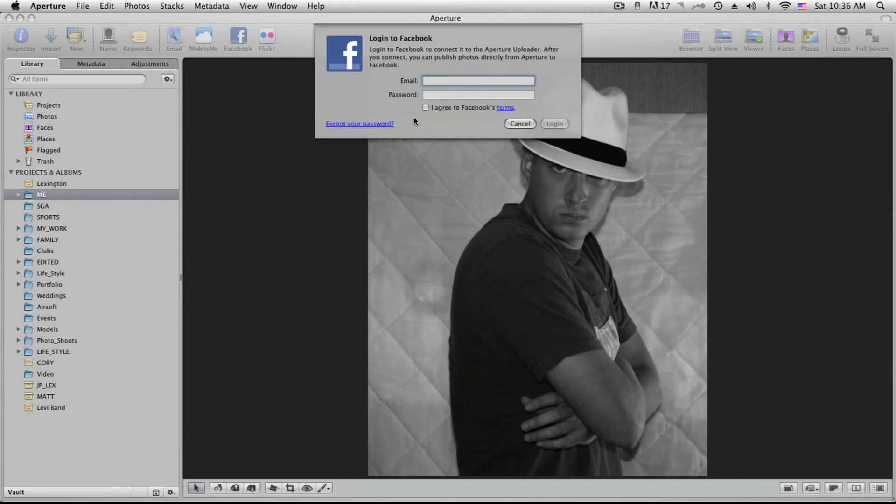
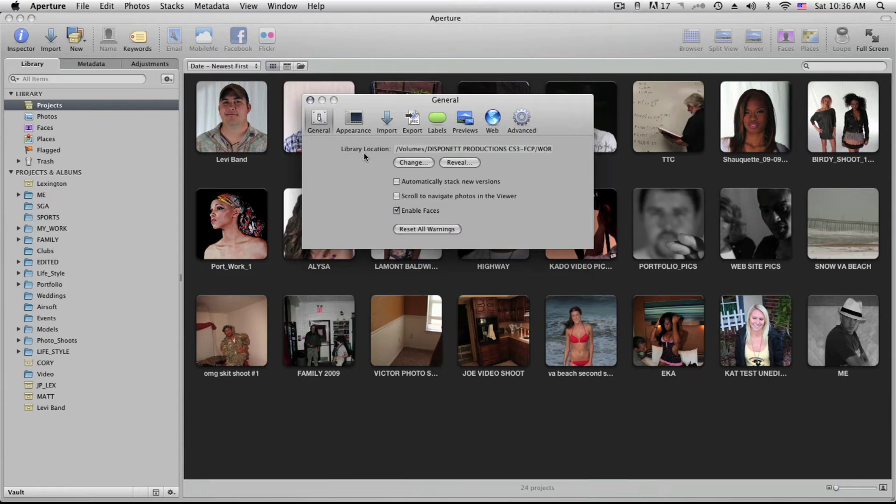
In the Appearance preferences, set Viewer brightness to 28%, Full Screen Viewer brightness to 20% and Browser brightness to 73%
{"action": "left_click", "coordinate": [349, 119]}
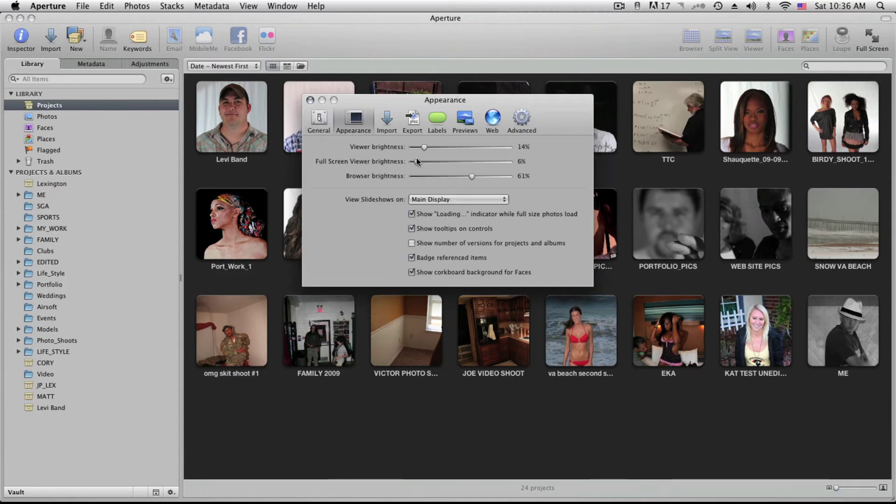
{"action": "left_click_drag", "start_coordinate": [424, 148], "coordinate": [484, 177]}
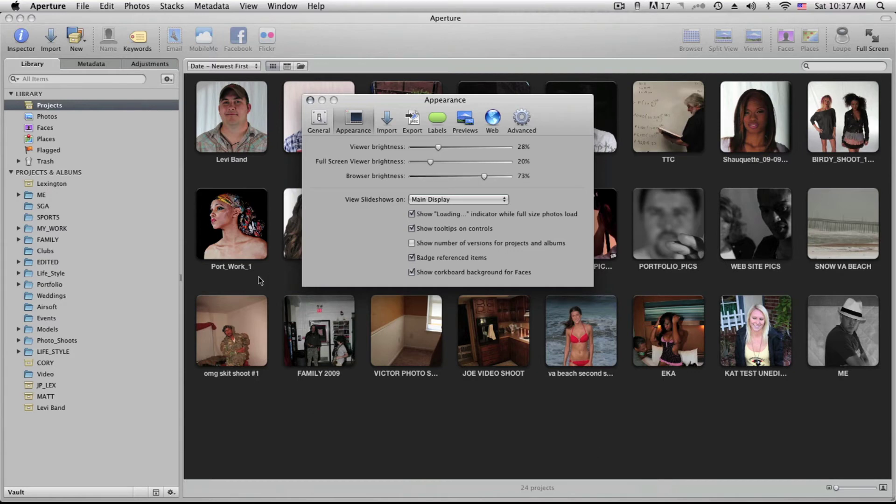
View the Import preferences and the options for when a camera is connected, keeping No application selected
{"action": "left_click", "coordinate": [391, 122]}
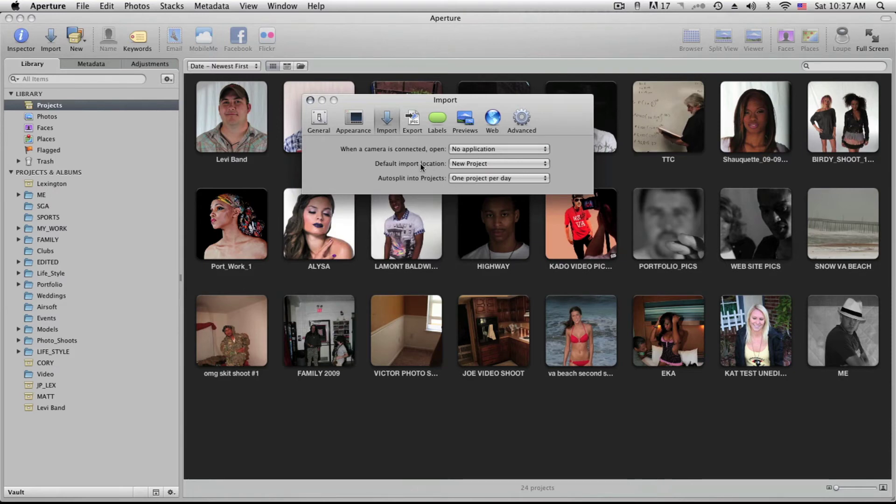
{"action": "left_click", "coordinate": [477, 149]}
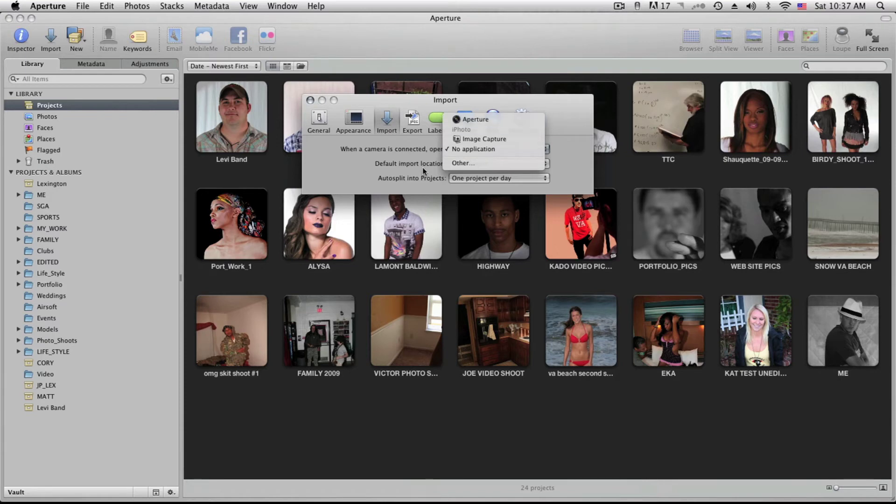
{"action": "left_click", "coordinate": [473, 149]}
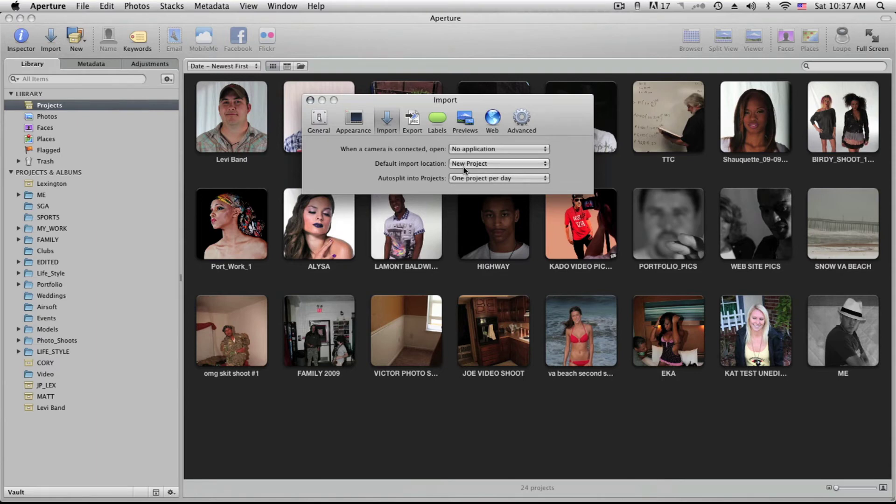
In the Export preferences, choose Adobe Photoshop CS5 from its application folder as the external photo editor
{"action": "left_click", "coordinate": [416, 122]}
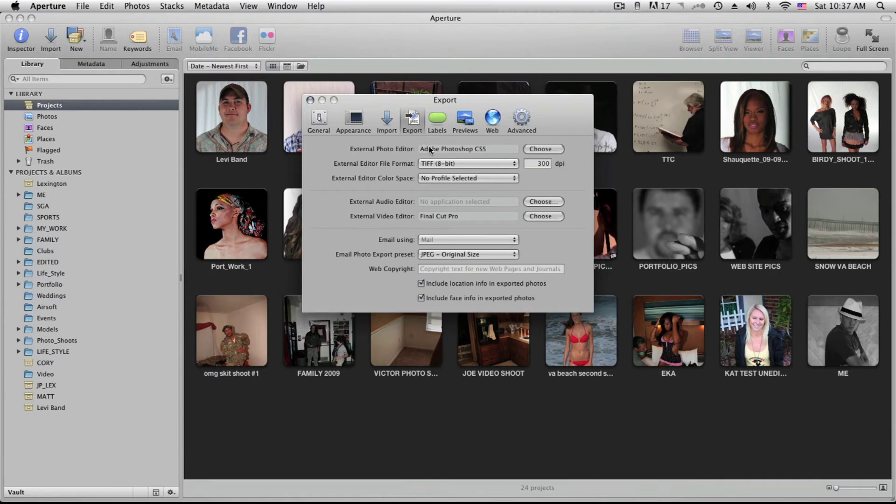
{"action": "left_click", "coordinate": [538, 150]}
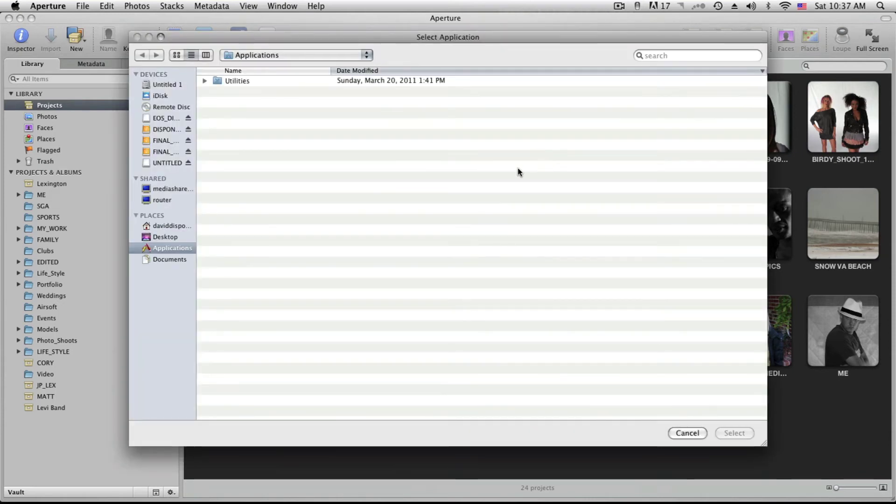
{"action": "left_click", "coordinate": [172, 248]}
{"action": "scroll", "coordinate": [268, 350], "scroll_direction": "down", "scroll_amount": 3}
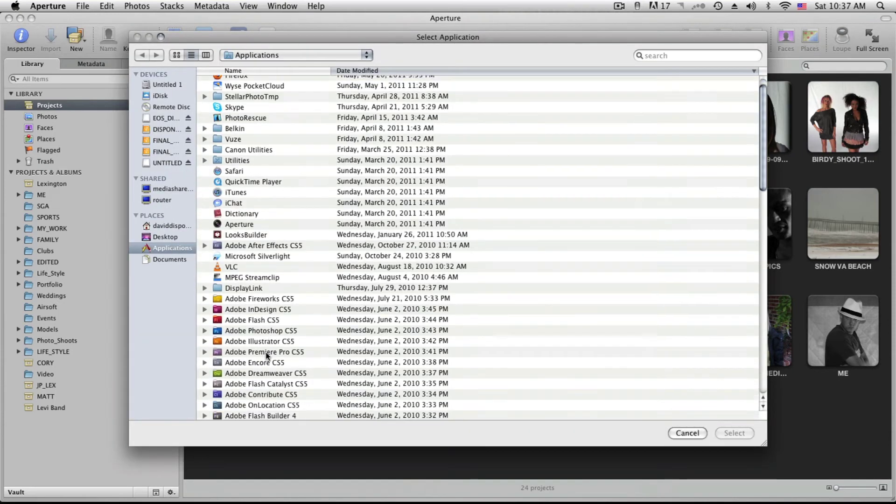
{"action": "double_click", "coordinate": [271, 311]}
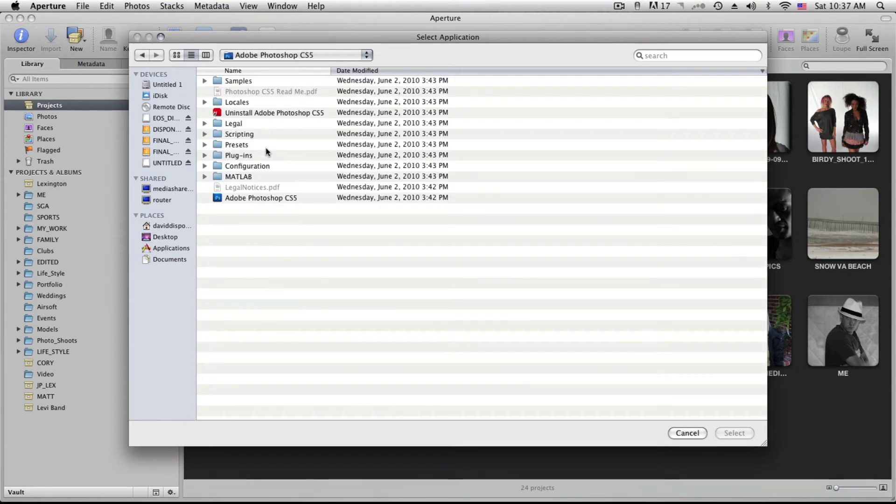
{"action": "left_click", "coordinate": [259, 202]}
{"action": "left_click", "coordinate": [734, 433]}
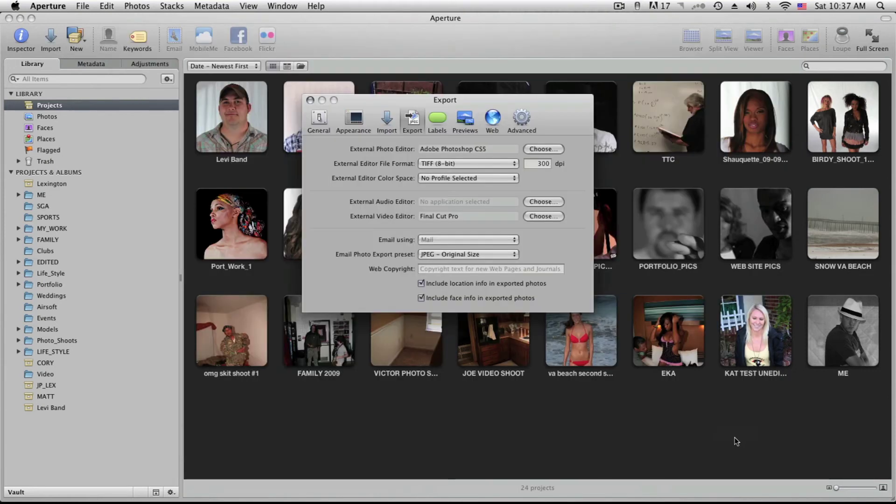
Review the external editor's file format and color space options, keeping TIFF (8-bit) and No Profile Selected, and check the Web Copyright field
{"action": "left_click", "coordinate": [471, 166]}
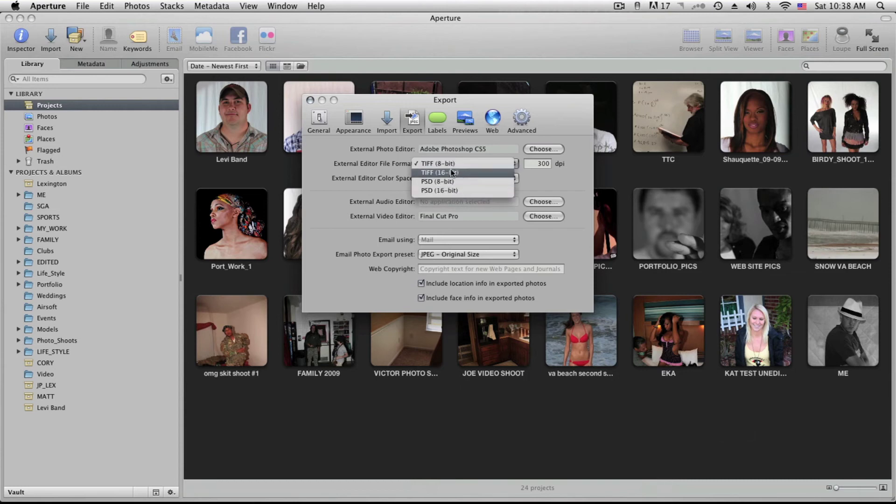
{"action": "left_click", "coordinate": [485, 163]}
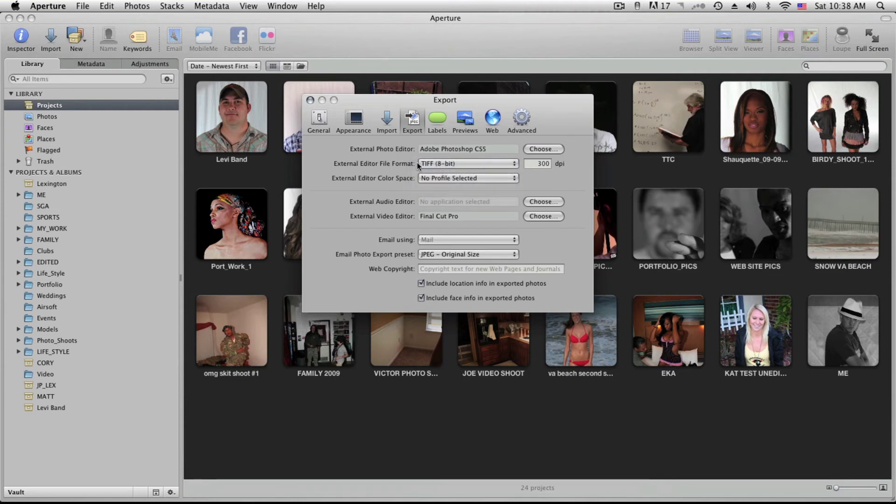
{"action": "left_click", "coordinate": [445, 179]}
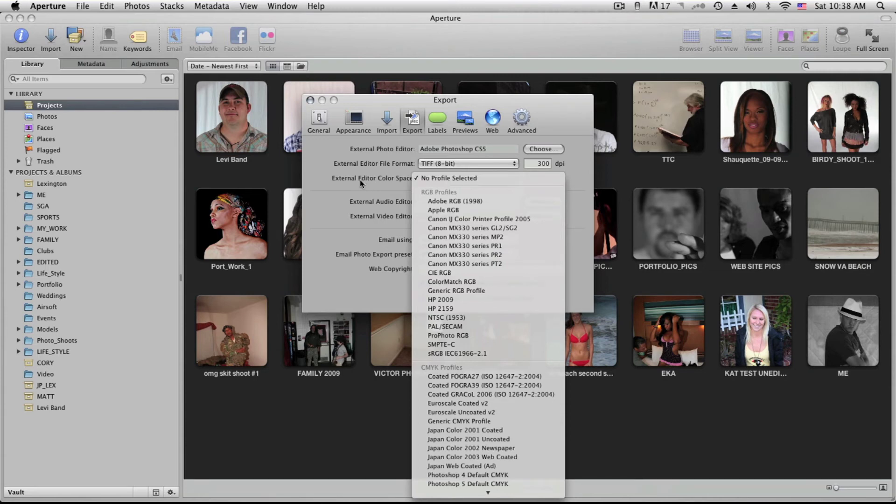
{"action": "left_click", "coordinate": [396, 184]}
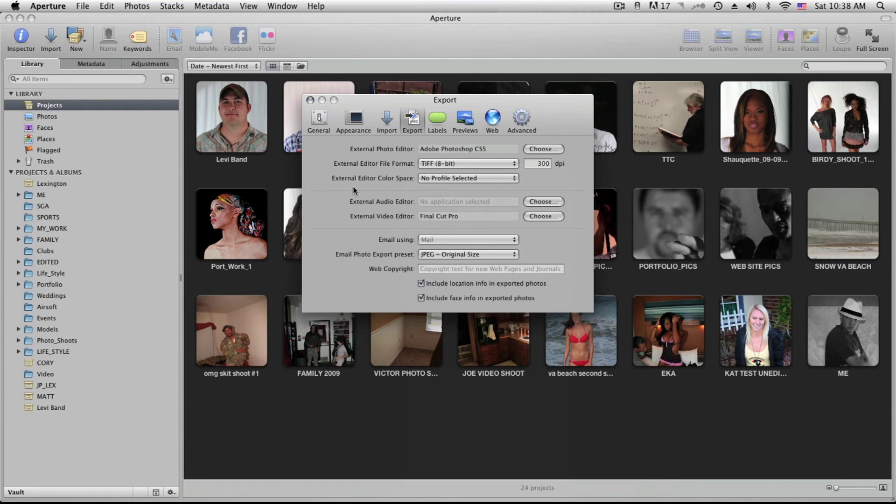
{"action": "left_click", "coordinate": [473, 178]}
{"action": "left_click", "coordinate": [473, 177]}
{"action": "left_click", "coordinate": [444, 269]}
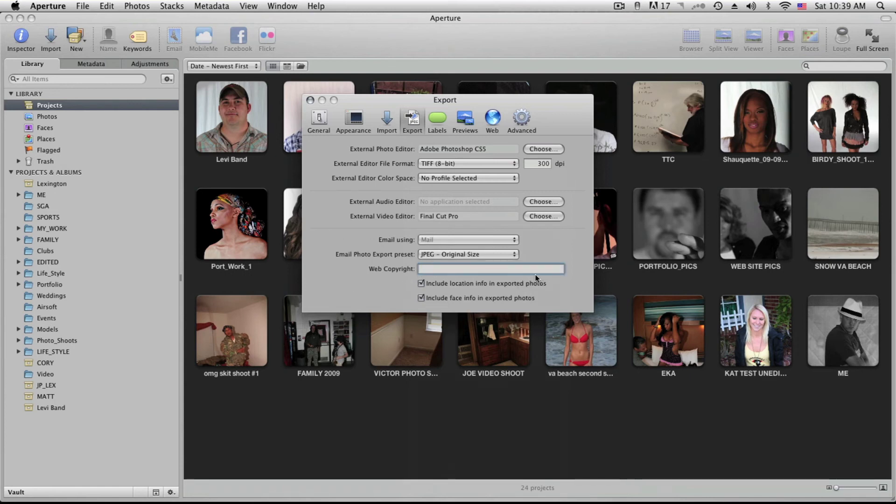
View the color label names and the photo preview settings in the Labels and Previews preferences
{"action": "left_click", "coordinate": [430, 124]}
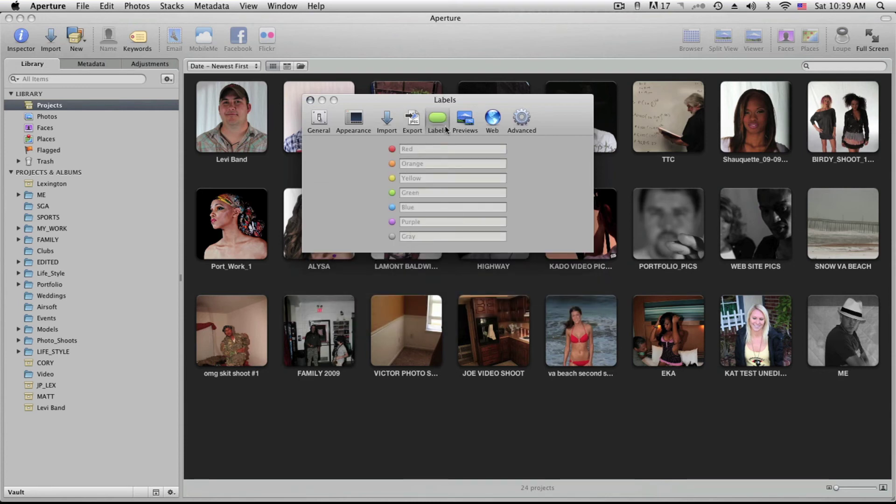
{"action": "left_click", "coordinate": [465, 121]}
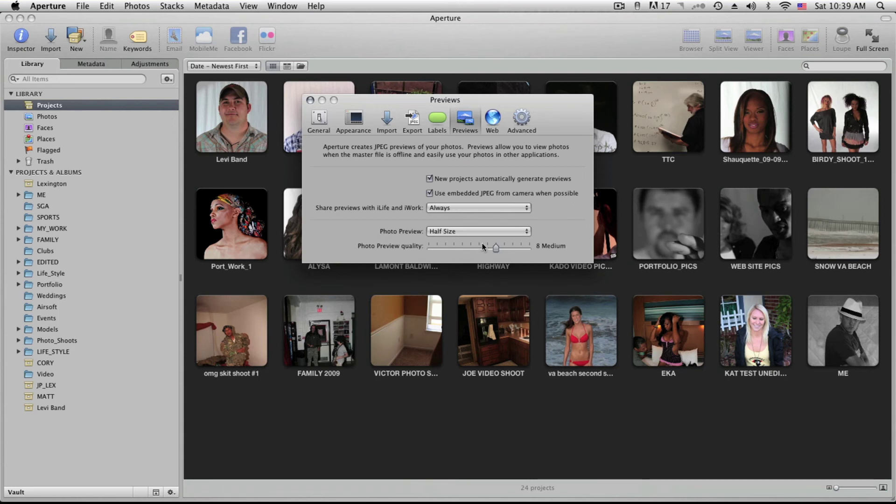
View the account types that can be added in the Web preferences, and cancel without adding an account
{"action": "left_click", "coordinate": [491, 120]}
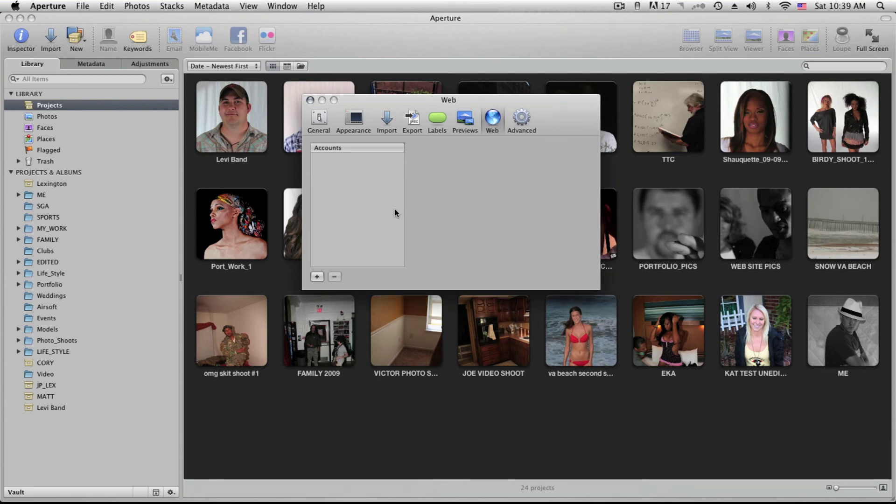
{"action": "left_click", "coordinate": [317, 277]}
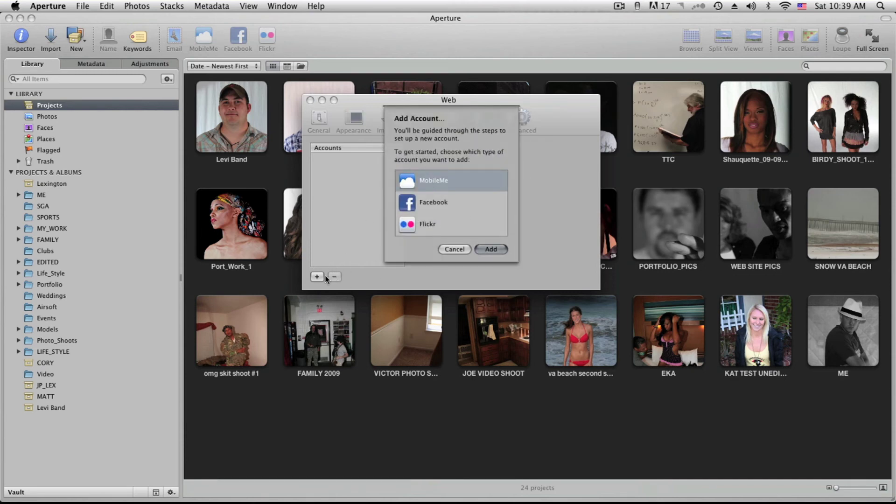
{"action": "left_click", "coordinate": [449, 250]}
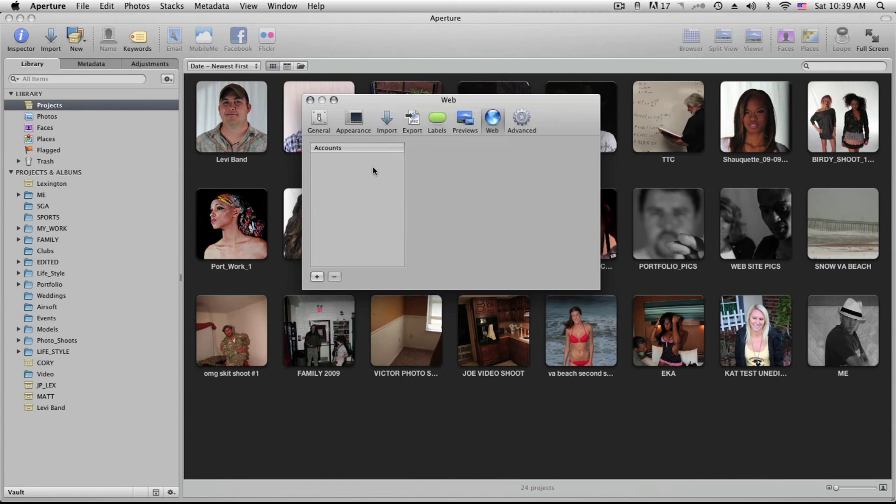
Examine the Advanced preferences, briefly trying the Cold Area threshold and restoring it, and close the preferences
{"action": "left_click", "coordinate": [521, 120]}
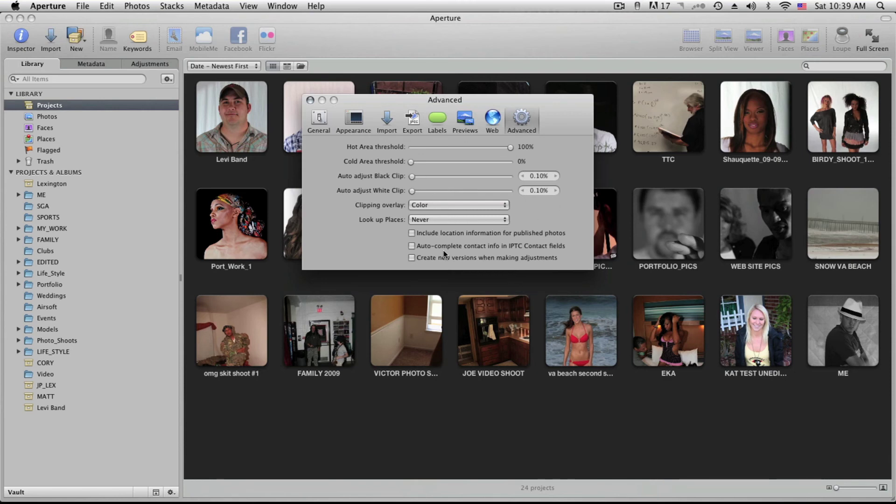
{"action": "left_click_drag", "start_coordinate": [411, 161], "coordinate": [432, 162]}
{"action": "left_click", "coordinate": [410, 162]}
{"action": "left_click", "coordinate": [310, 100]}
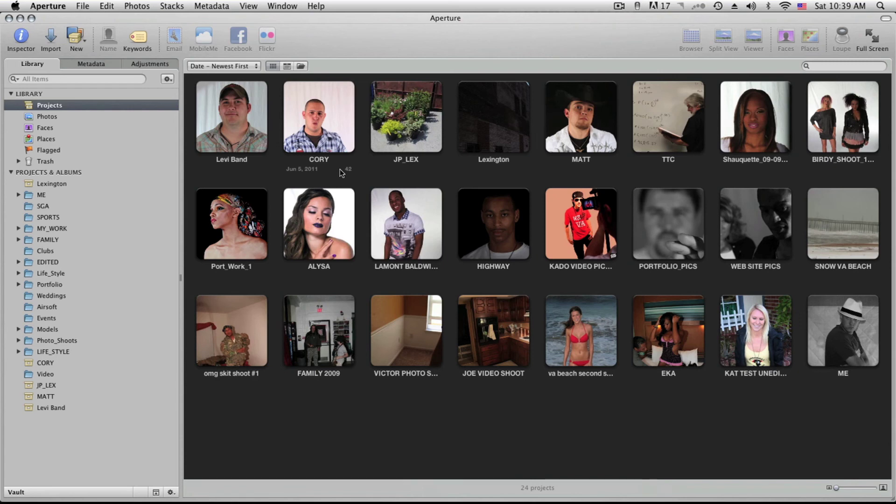
View the Metadata inspector and the Adjustments inspector
{"action": "left_click", "coordinate": [71, 65]}
{"action": "left_click", "coordinate": [152, 64]}
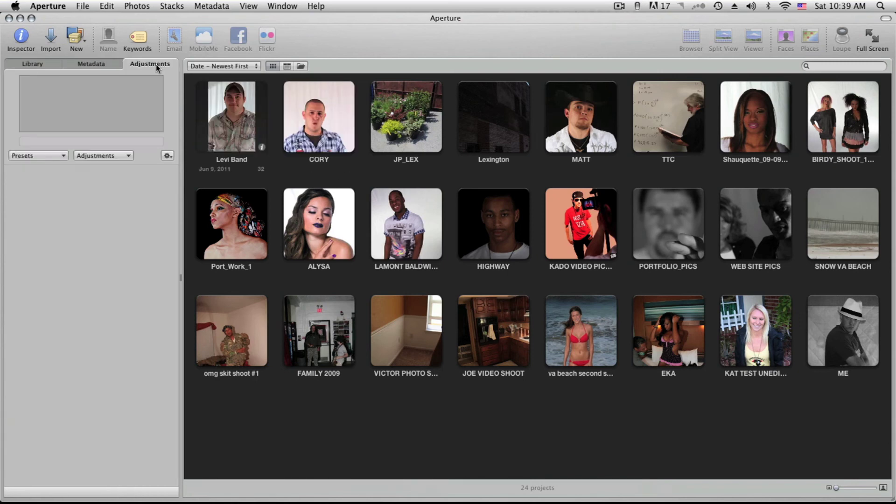
Open the first project in the Projects view to show its photos, and return the inspector to the library list
{"action": "double_click", "coordinate": [219, 115]}
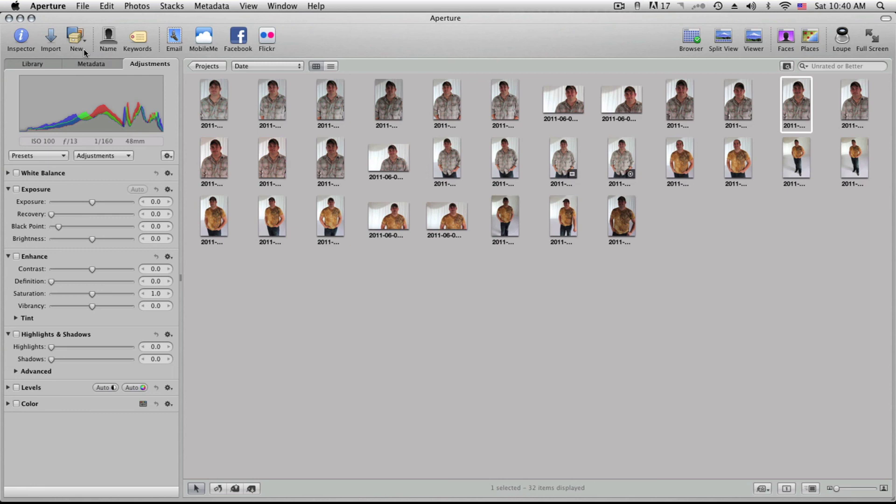
{"action": "left_click", "coordinate": [28, 62]}
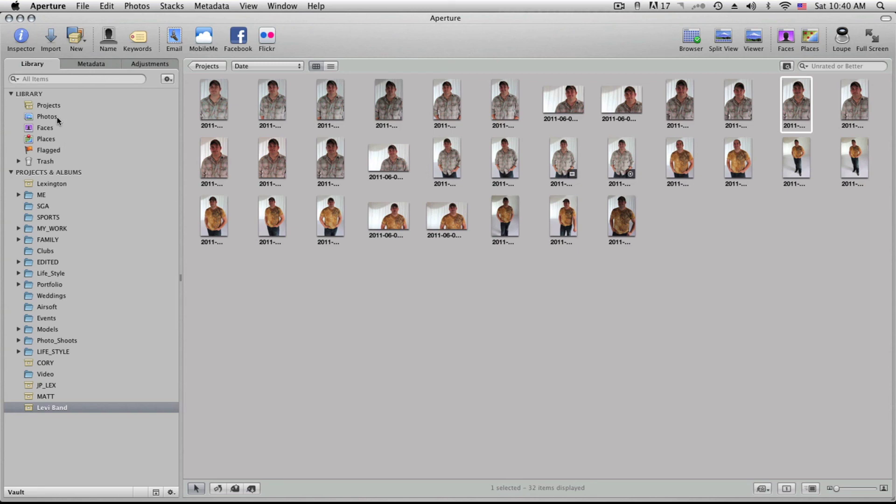